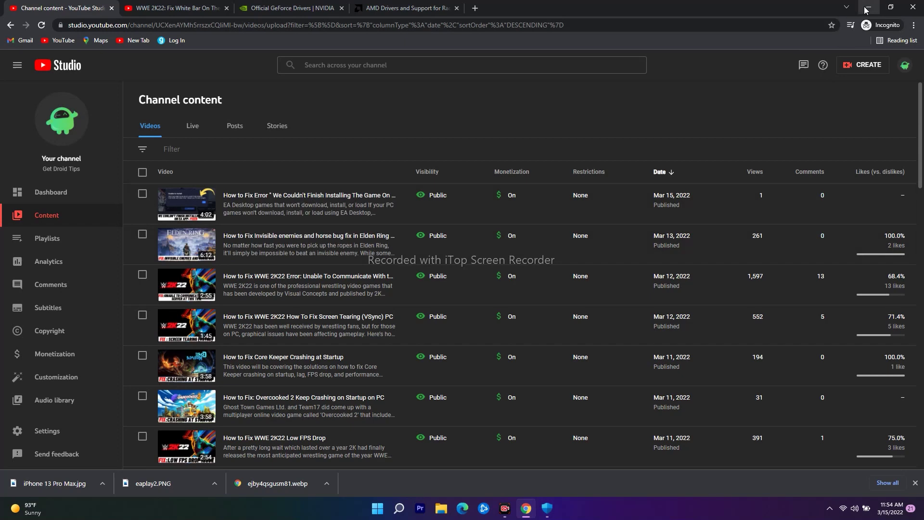
- From the desktop, open and close Task Manager, then launch Device Manager from the Start menu
click(866, 9)
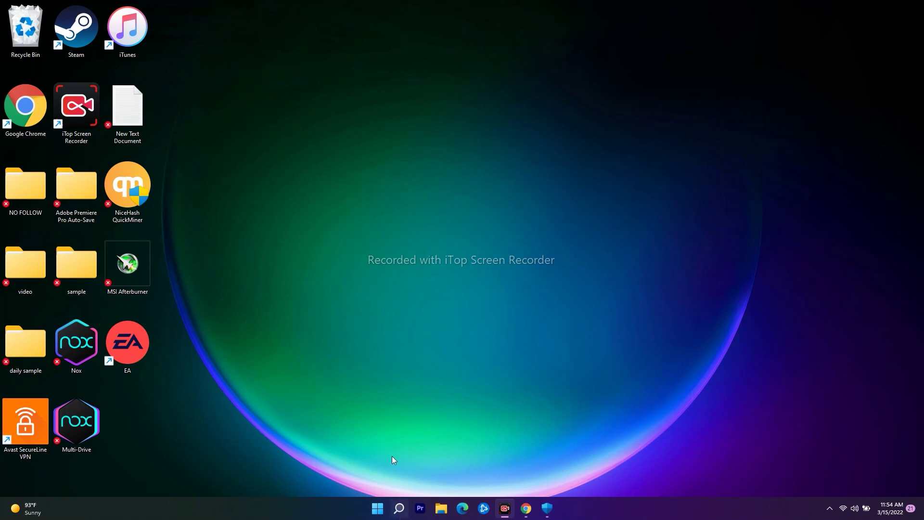
right_click(378, 513)
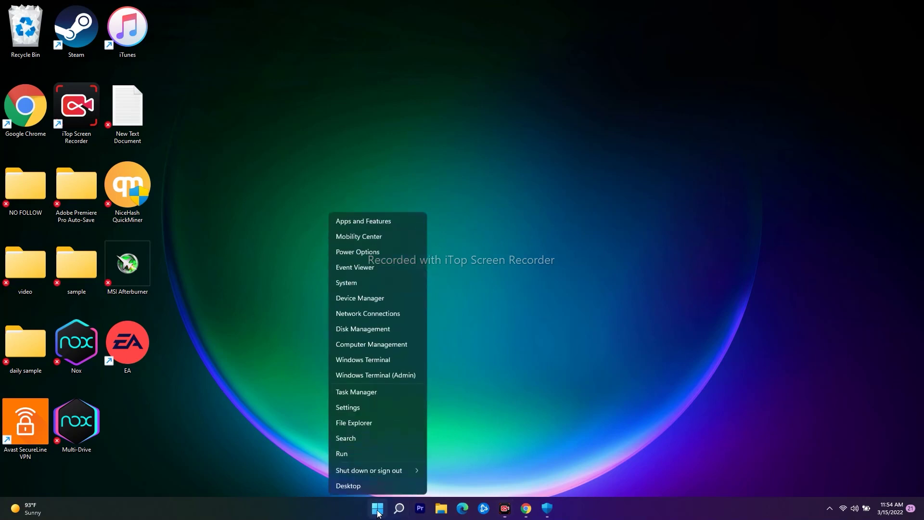
click(367, 391)
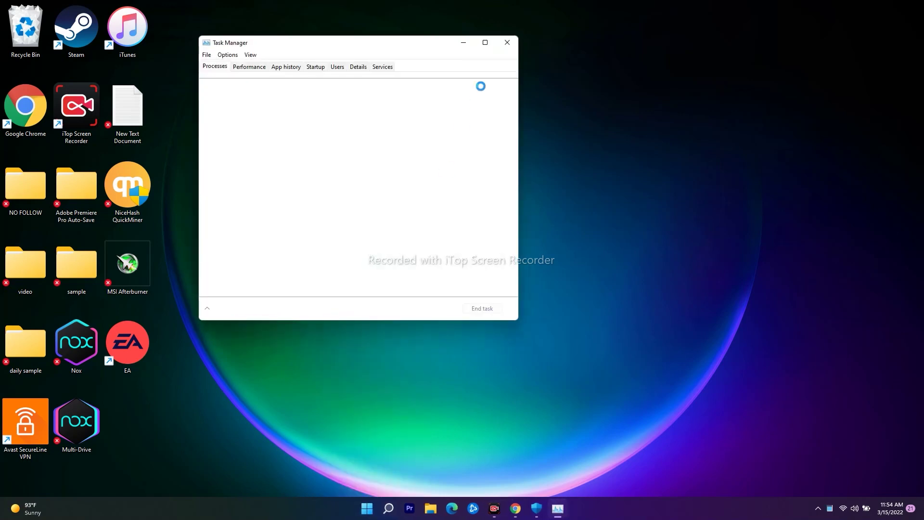
click(503, 46)
right_click(378, 513)
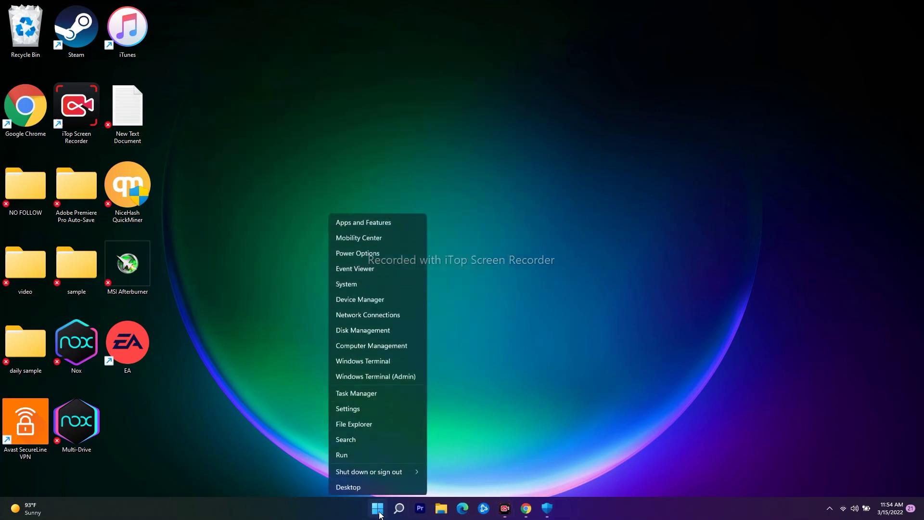
click(376, 299)
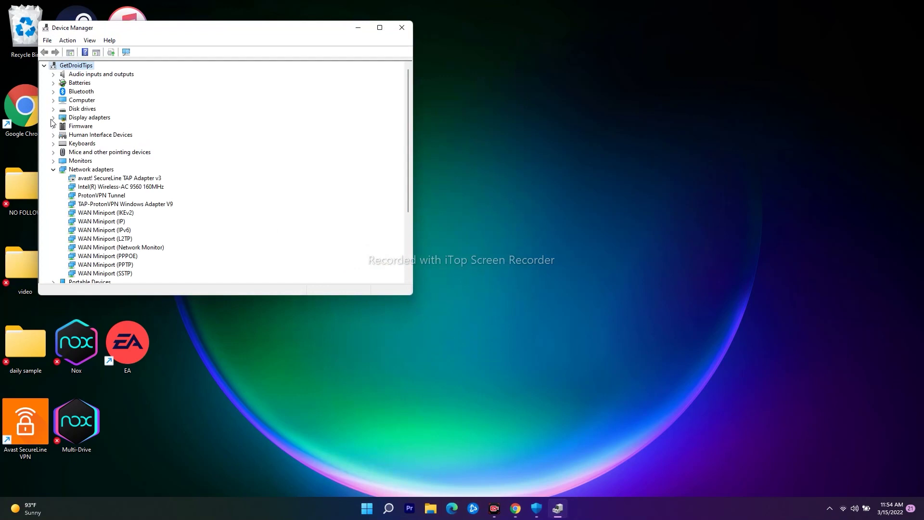
- Expand Display adapters to confirm the NVIDIA GeForce RTX 2080 with Max-Q Design, then close Device Manager
click(53, 118)
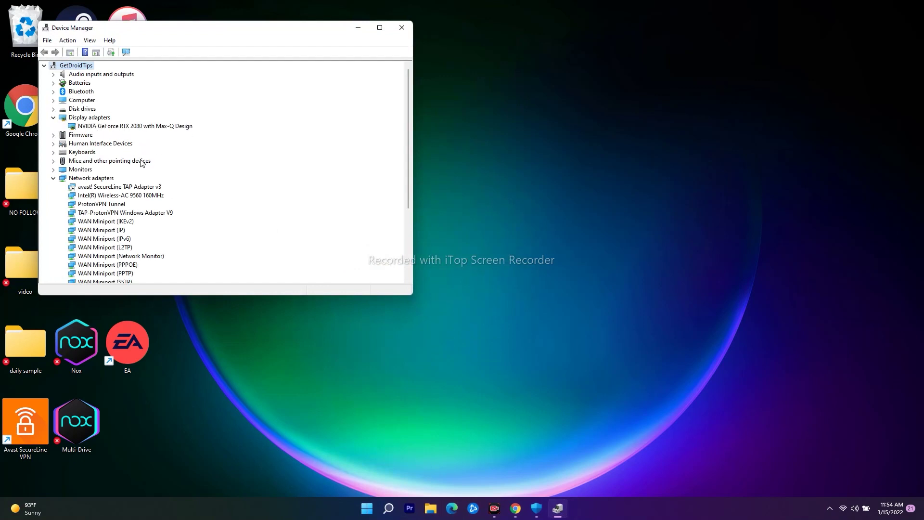
click(54, 178)
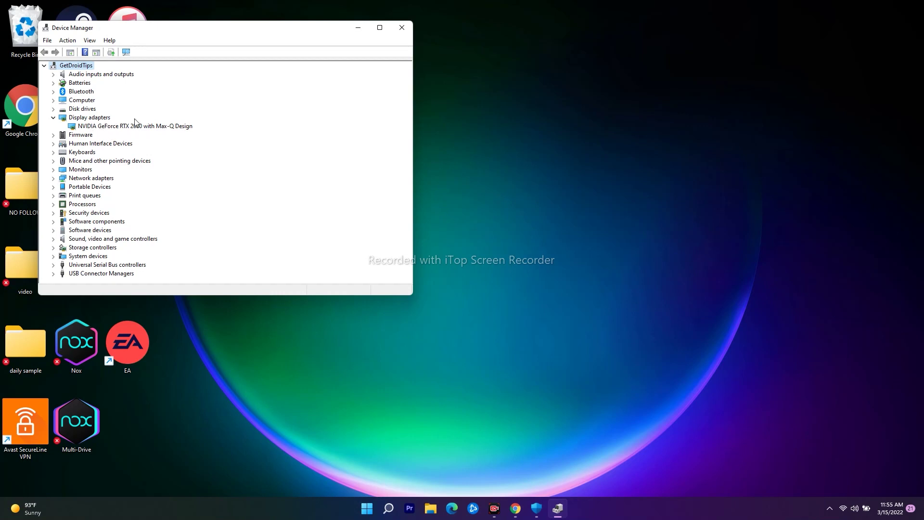
click(99, 127)
right_click(99, 129)
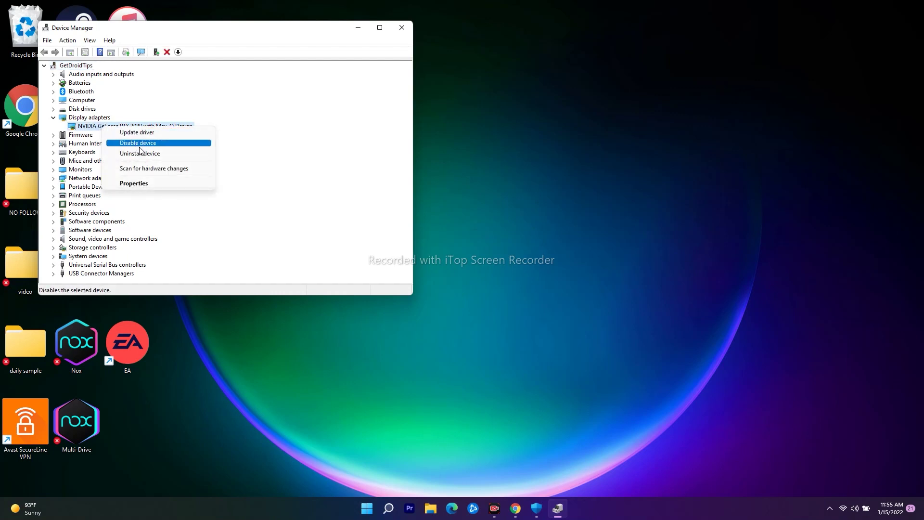
click(247, 116)
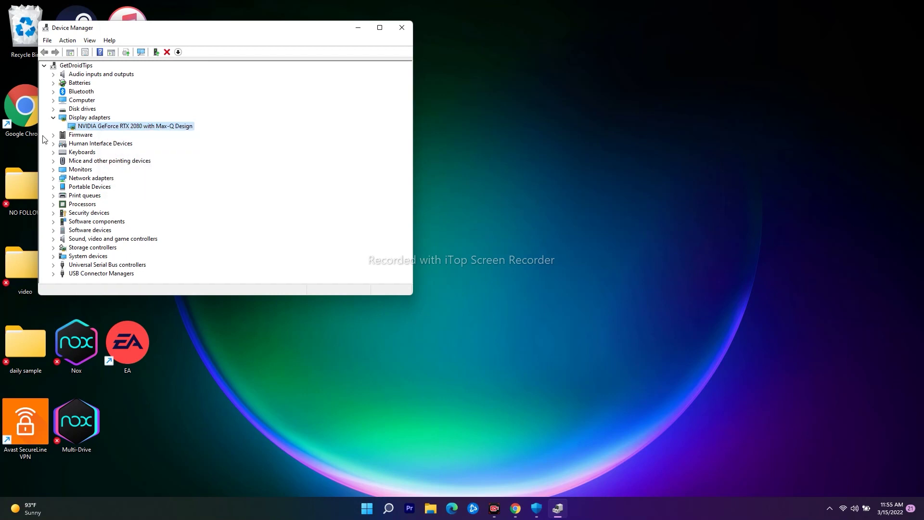
click(401, 27)
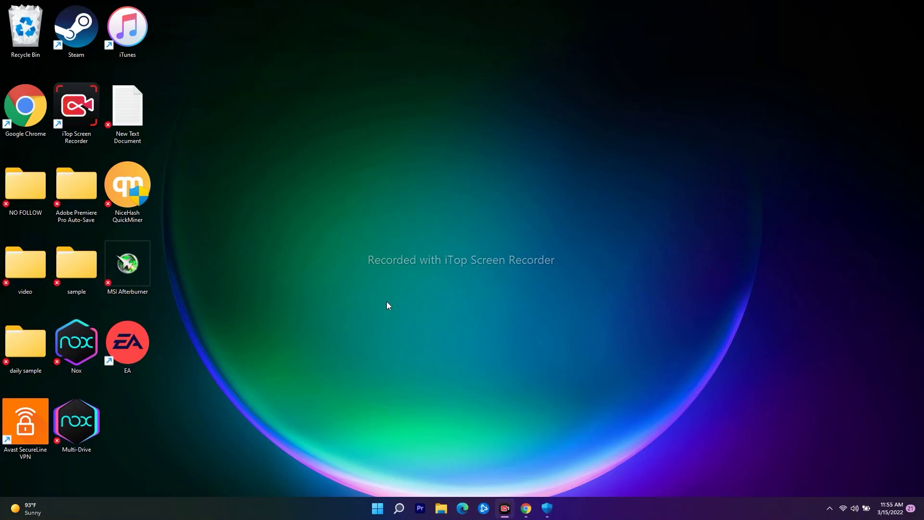
- Search 'graphi' to reach Graphics settings, then cancel the Browse file picker without adding an app
click(399, 508)
text(graphic)
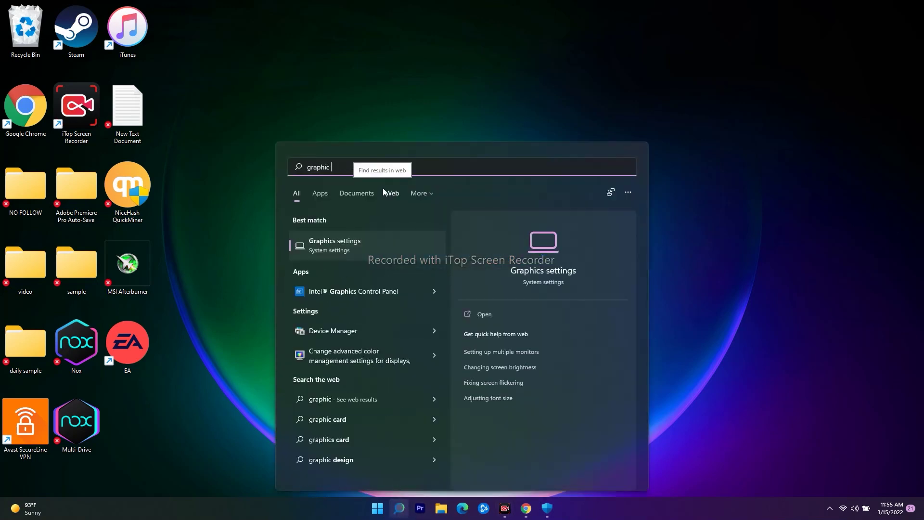
click(396, 248)
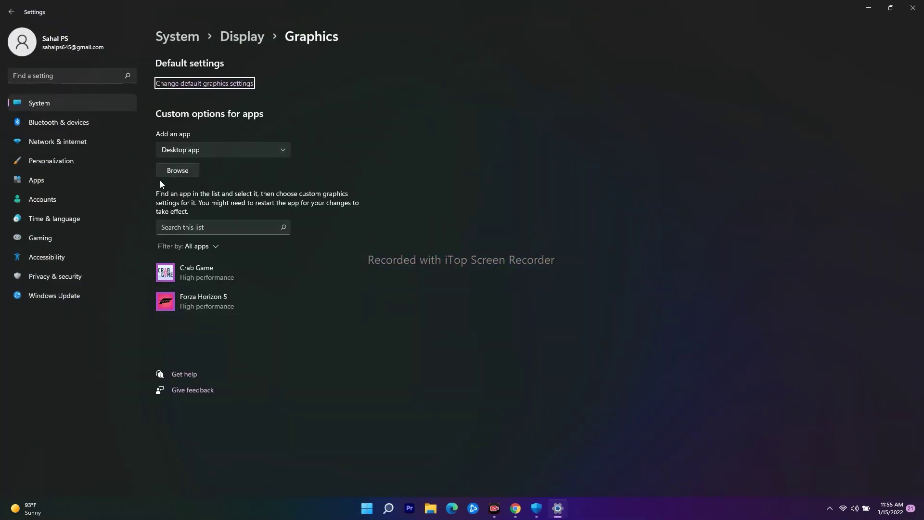
click(184, 169)
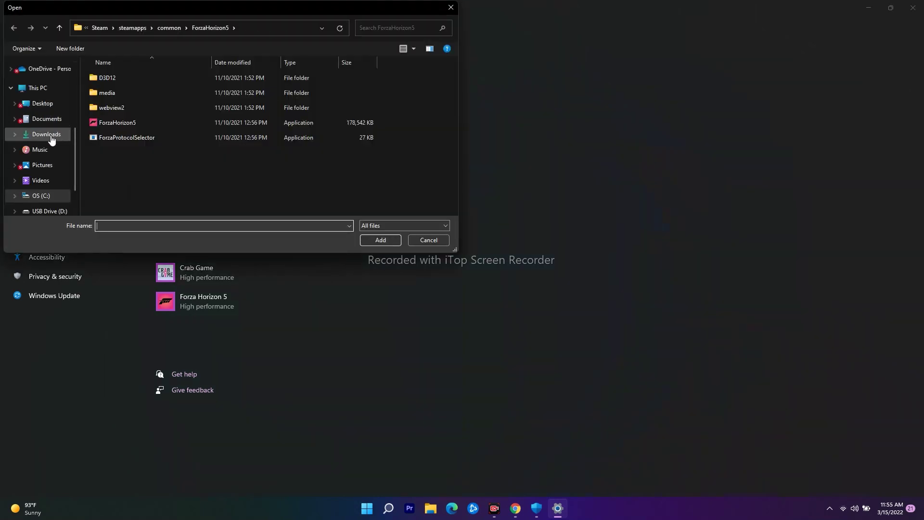
click(455, 8)
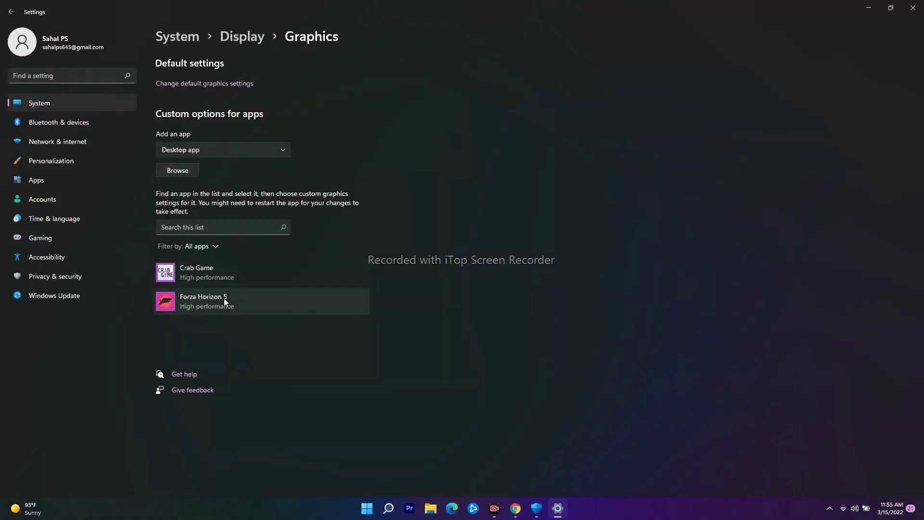
- Check that Crab Game's graphics preference is High performance, leaving it unchanged
click(204, 269)
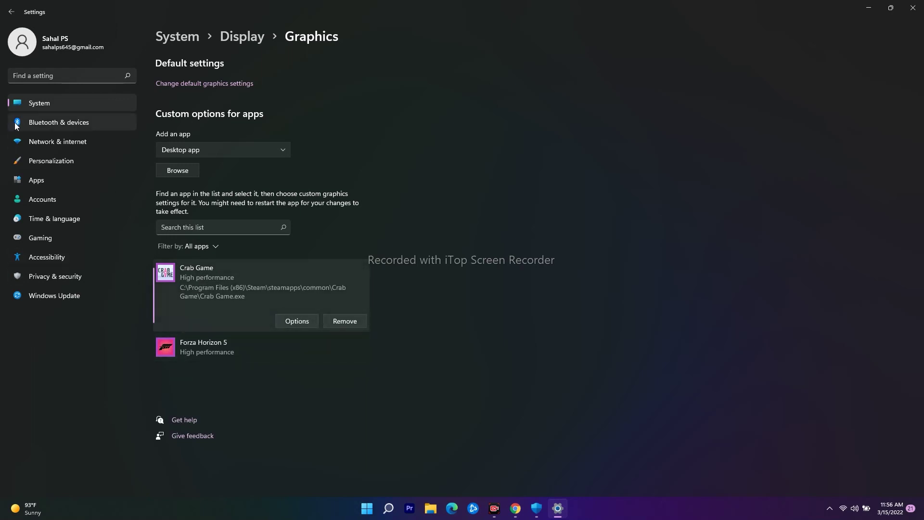
click(295, 321)
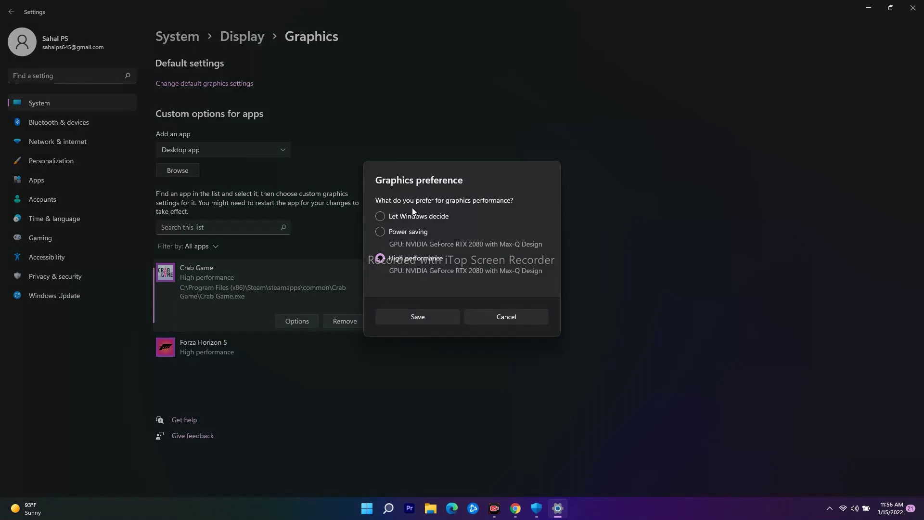
click(502, 320)
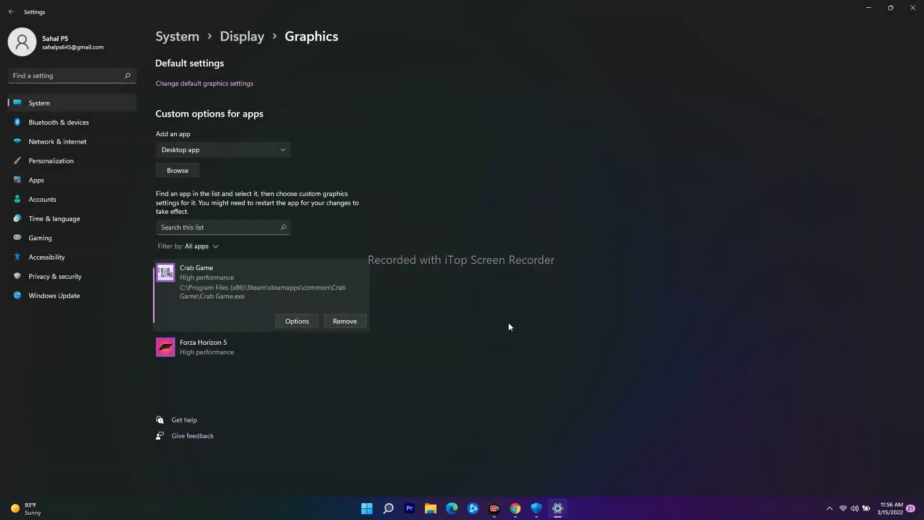
- Check that Forza Horizon 5 is also set to High performance, then close Settings
click(257, 356)
click(291, 350)
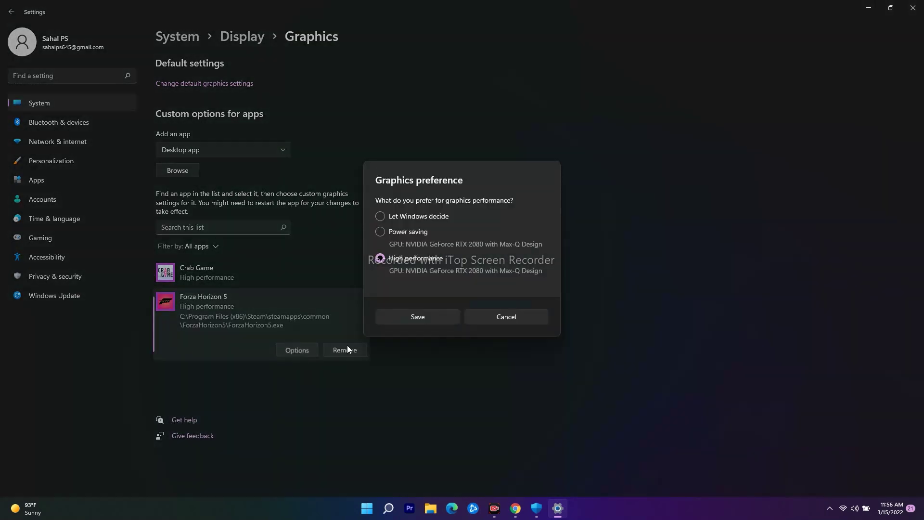
click(526, 317)
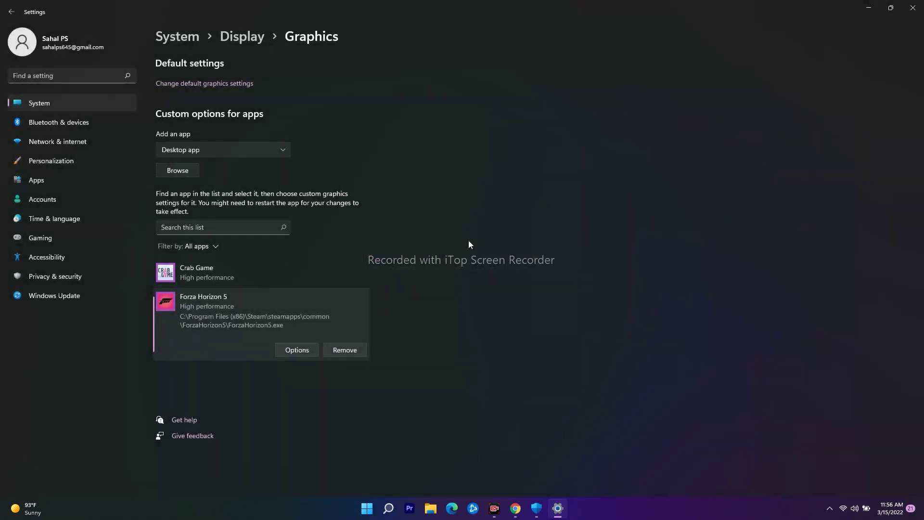
click(912, 8)
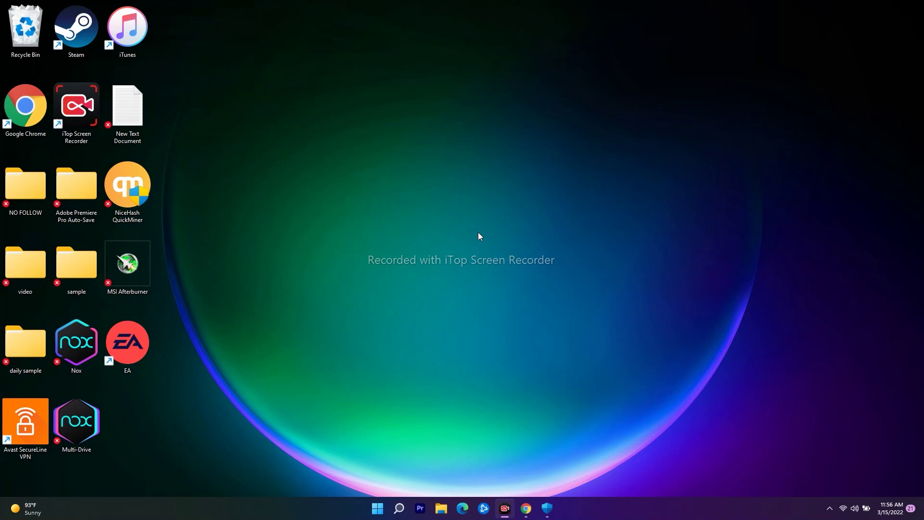
- Bring Chrome forward and scroll through the NVIDIA GeForce Drivers page
click(526, 508)
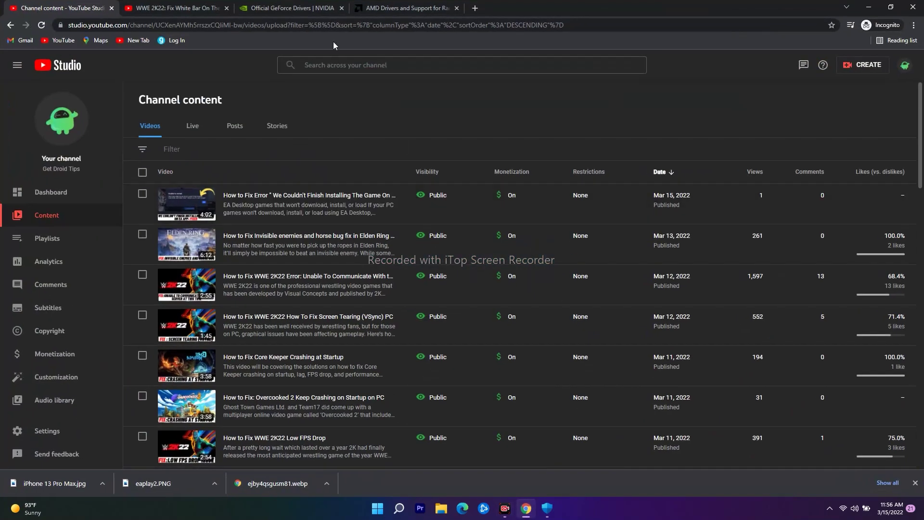
click(295, 4)
click(406, 6)
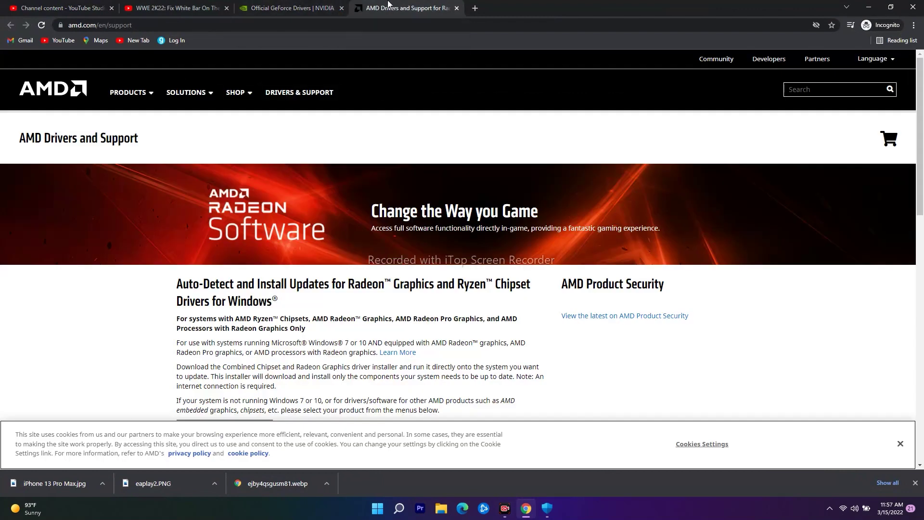
key(ctrl+shift+Tab)
scroll(524, 255, down, 3)
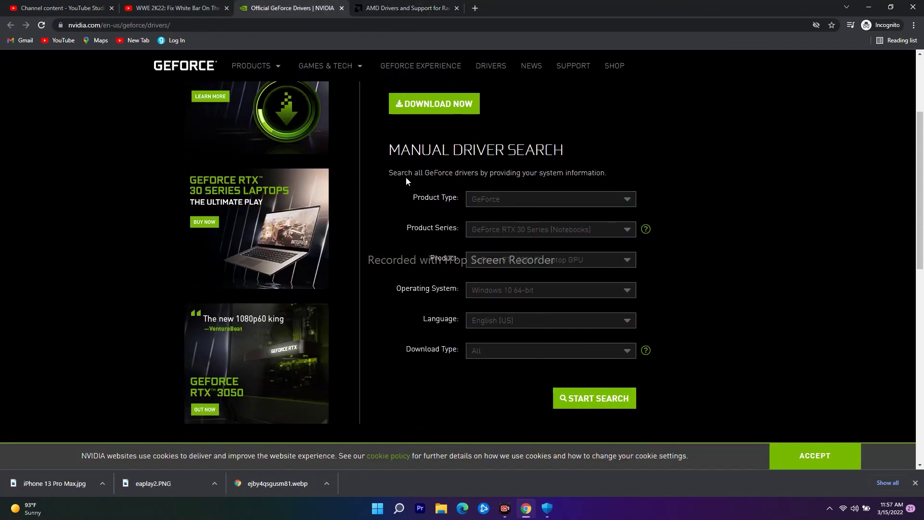
- Switch to the AMD Drivers and Support page and scroll through it
click(406, 9)
scroll(512, 229, down, 7)
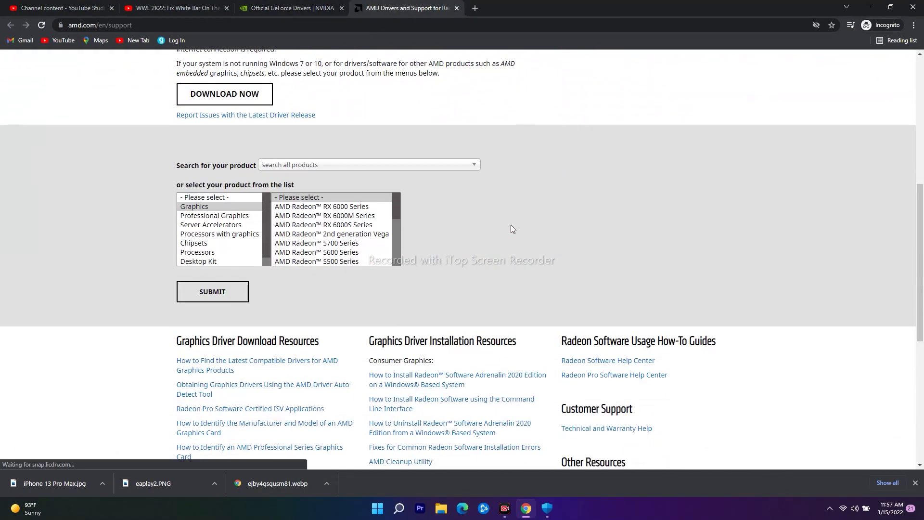
scroll(351, 201, up, 7)
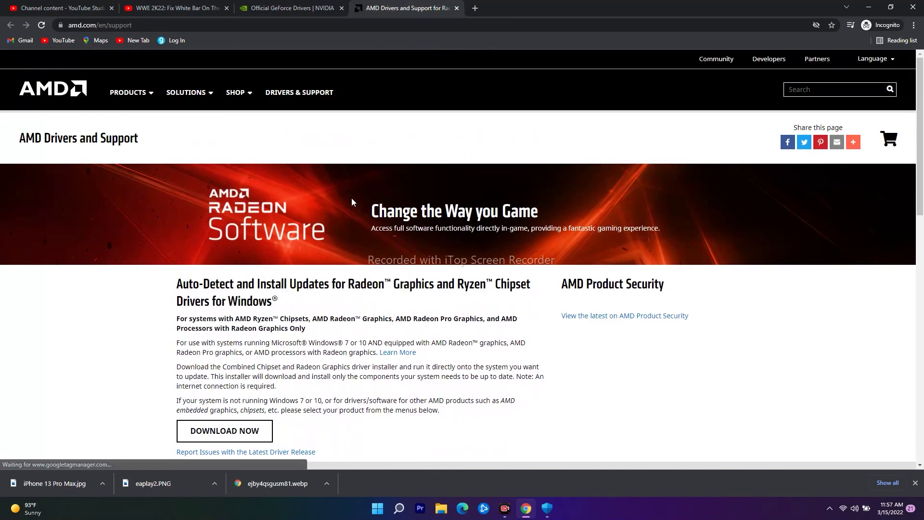
scroll(351, 199, down, 6)
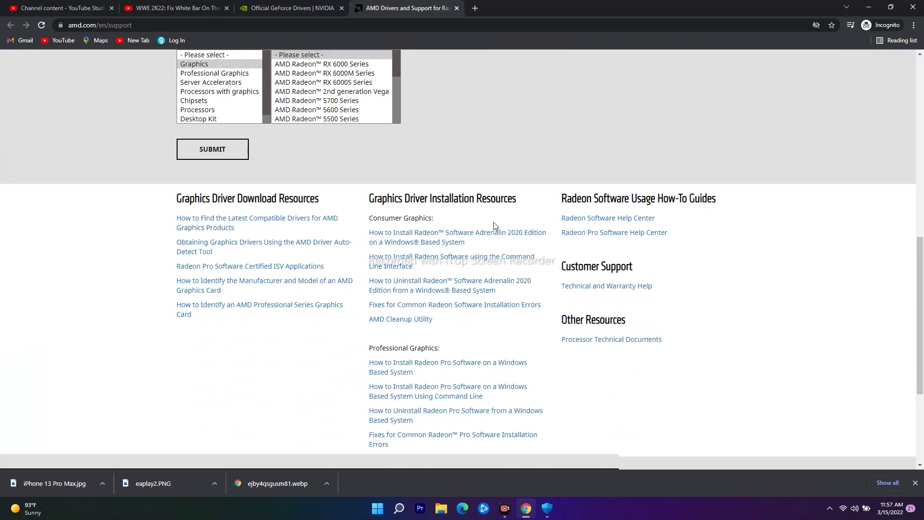
scroll(495, 226, up, 10)
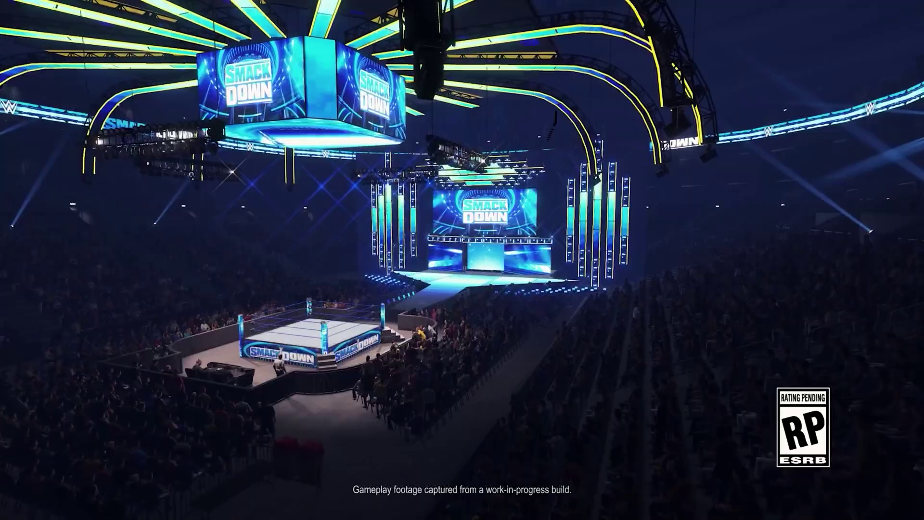